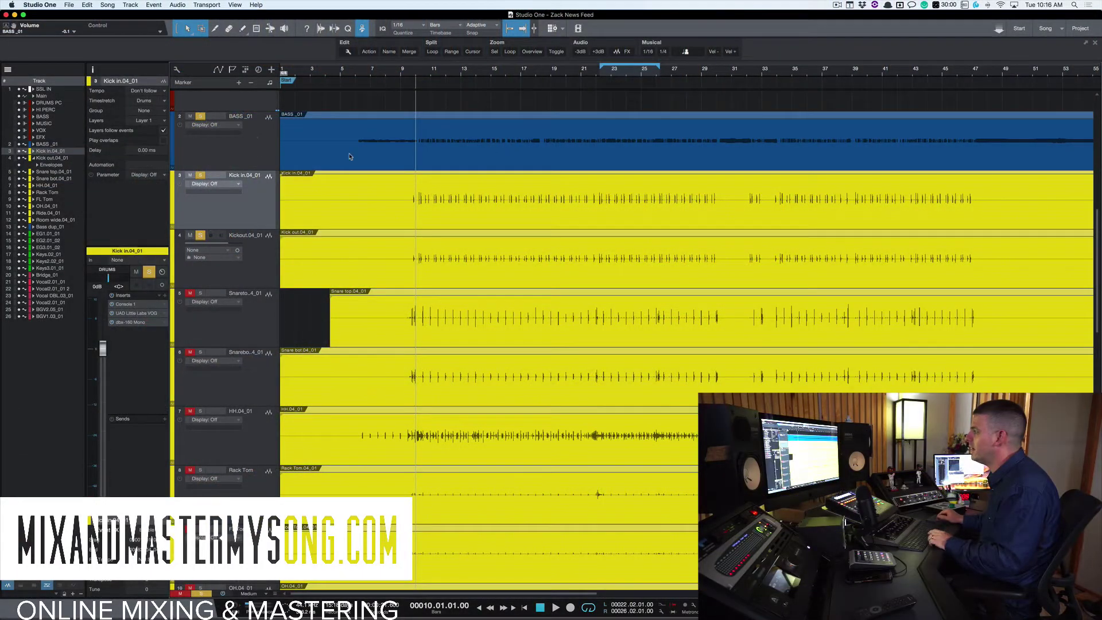
# - Play the bass with the kick from bar 10, zoom into the timeline, then stop back at bar 10
pyautogui.press('space')
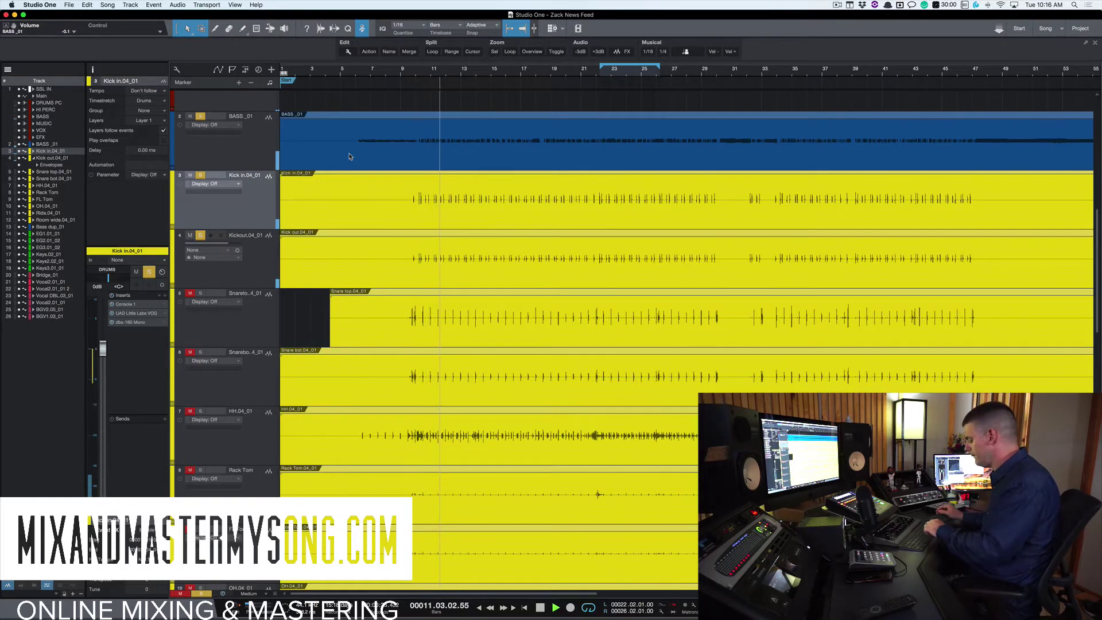
pyautogui.press('e')
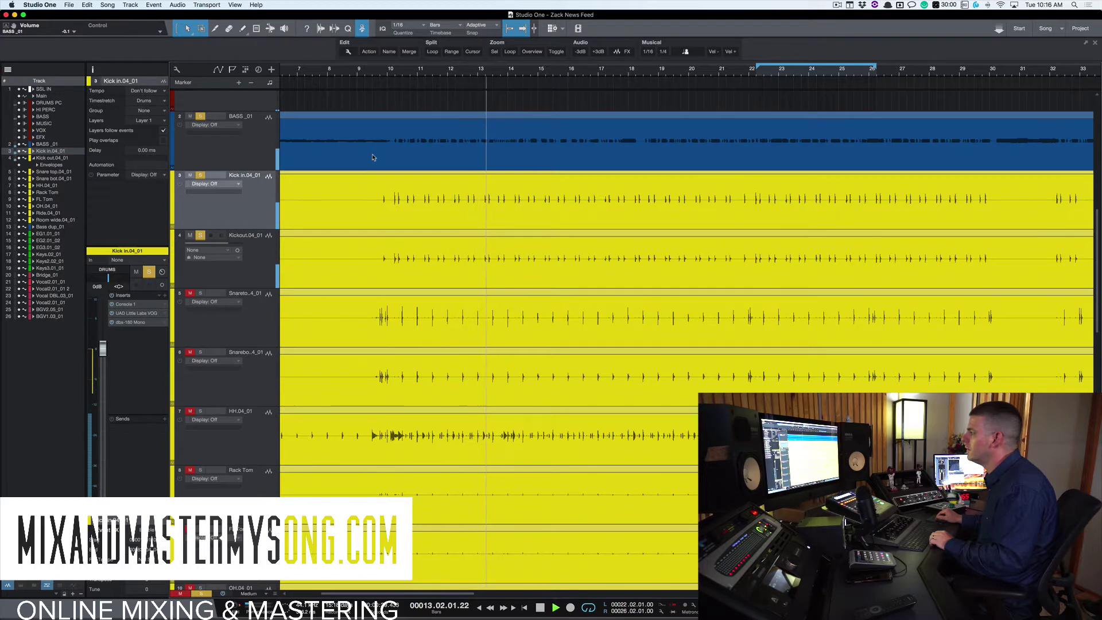
pyautogui.press('space')
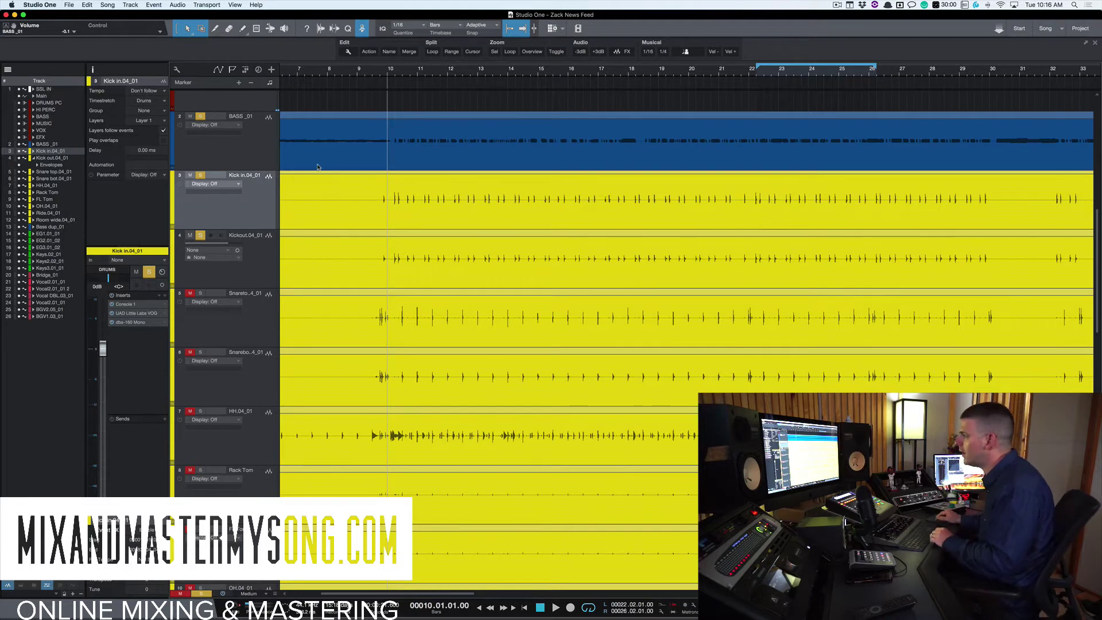
# - Insert RCompressor Mono on BASS_01 and move its plugin window aside
pyautogui.click(232, 145)
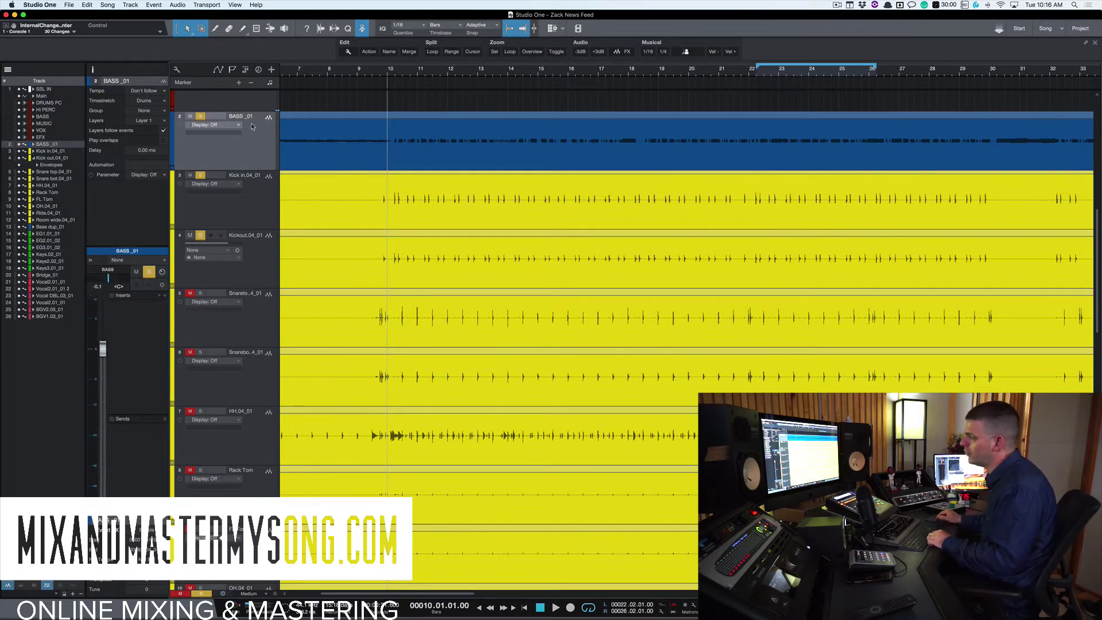
pyautogui.click(165, 295)
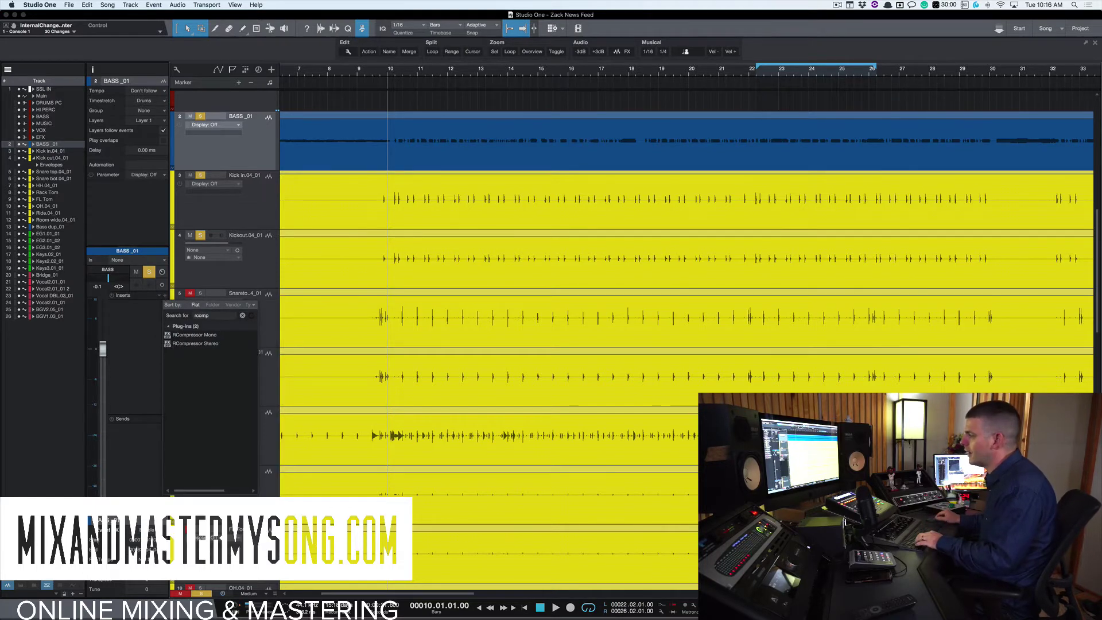
pyautogui.click(210, 336)
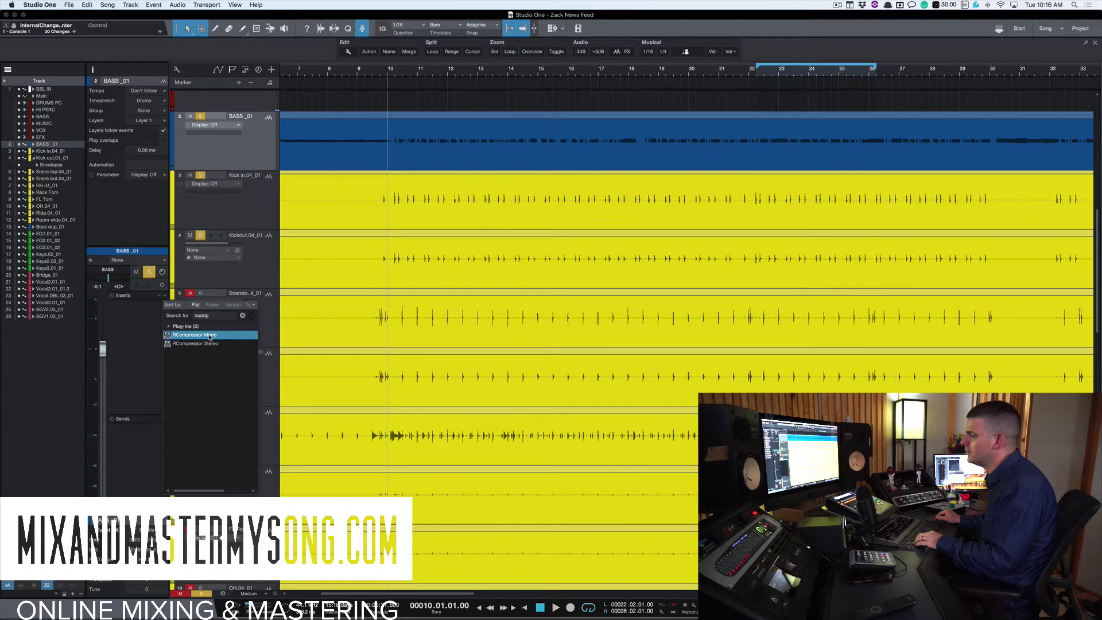
pyautogui.click(210, 336)
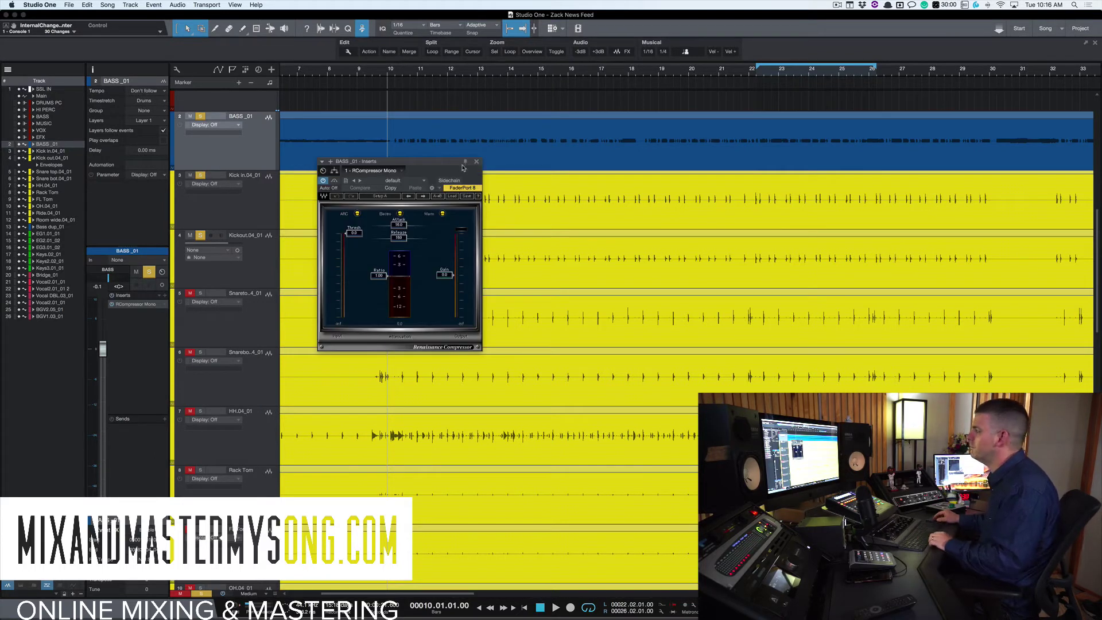
pyautogui.moveTo(462, 164); pyautogui.dragTo(705, 97)
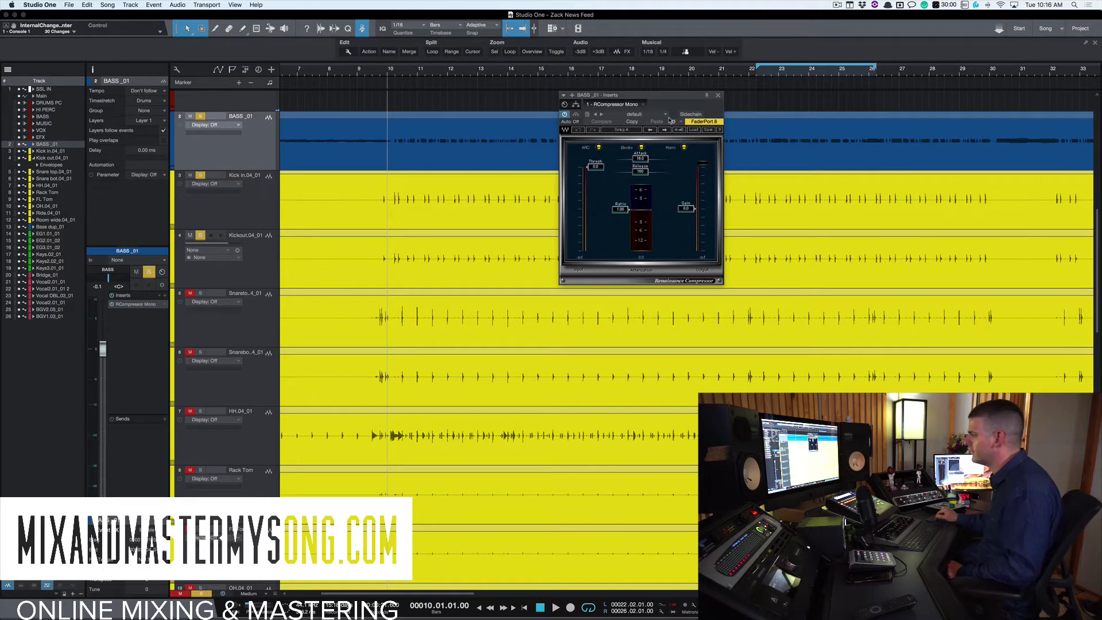
# - Add a 0 dB send from Kick in.04_01 to the BASS_01 RCompressor Mono sidechain input
pyautogui.click(249, 204)
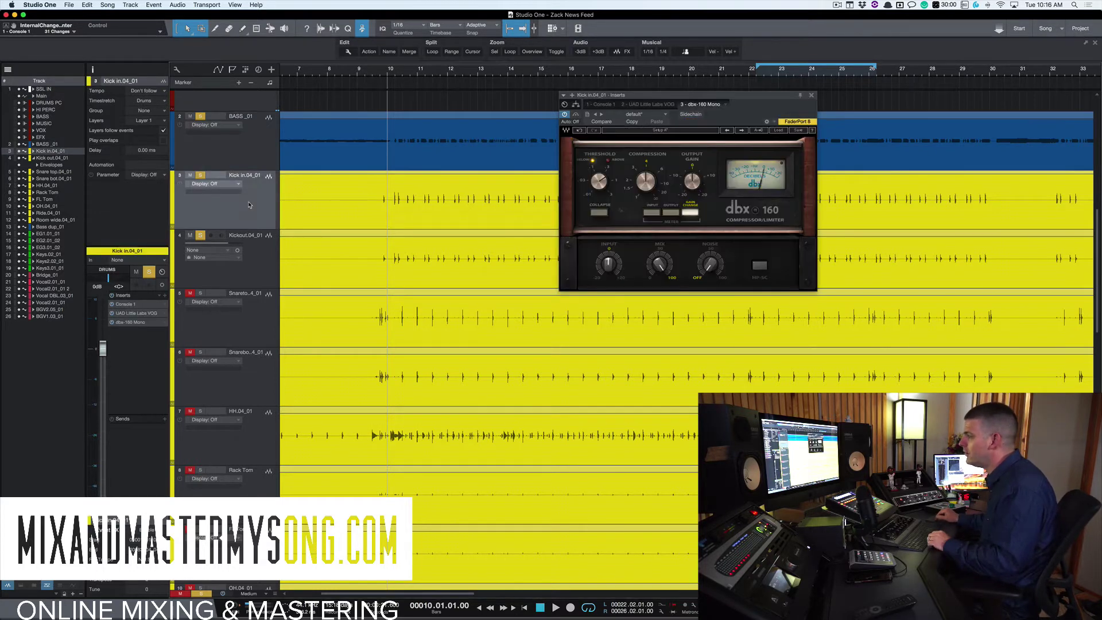
pyautogui.click(164, 420)
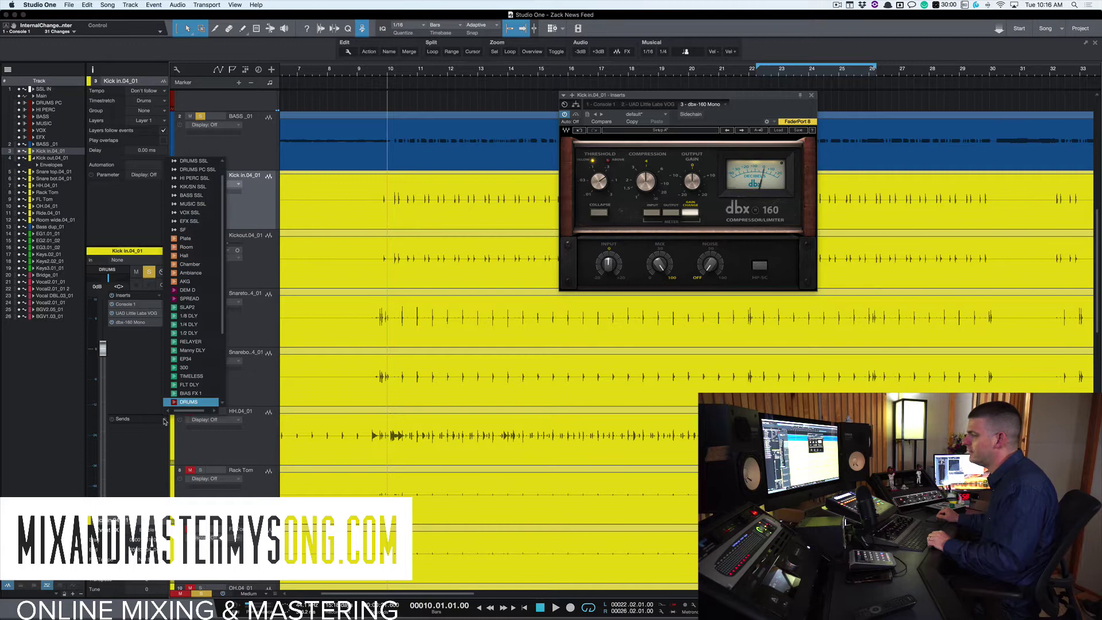
pyautogui.scroll(-4, 192, 396)
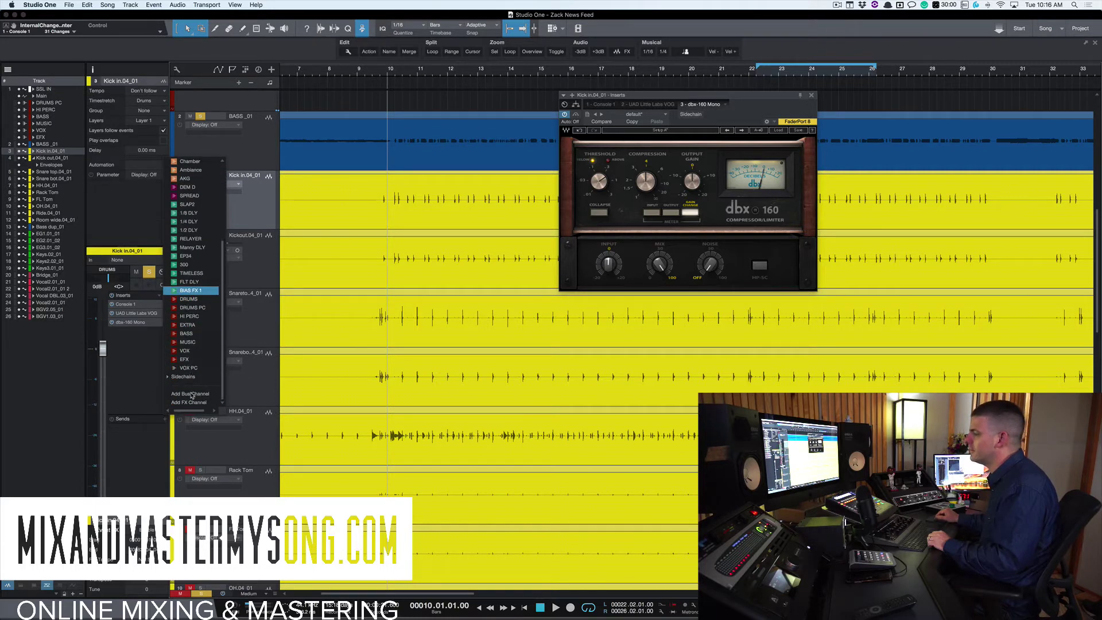
pyautogui.click(189, 376)
pyautogui.scroll(-2, 221, 385)
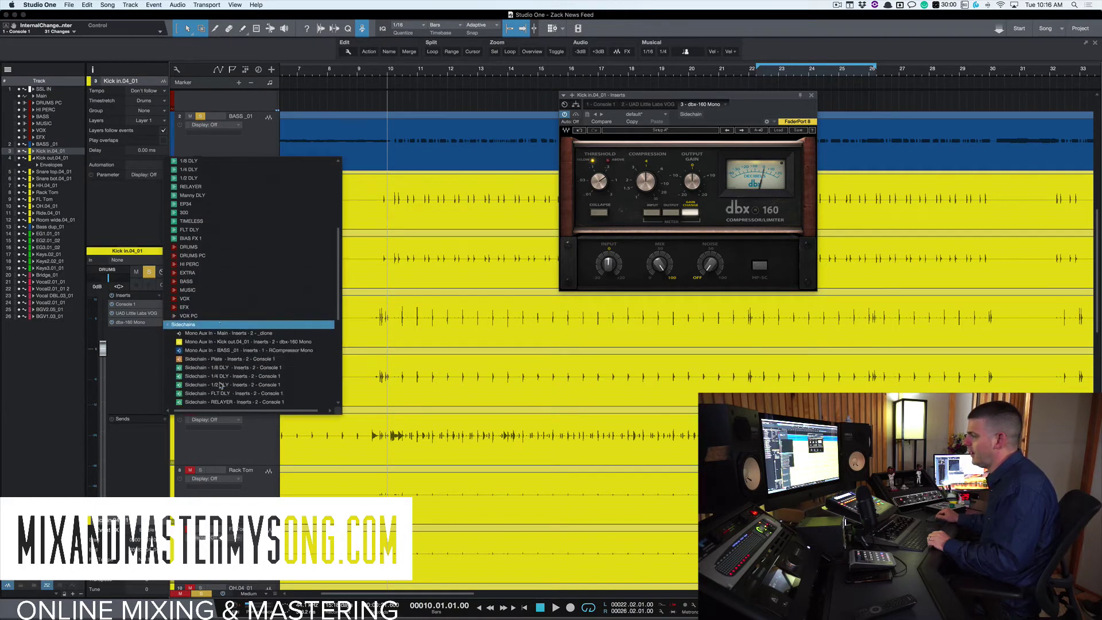
pyautogui.scroll(-3, 221, 386)
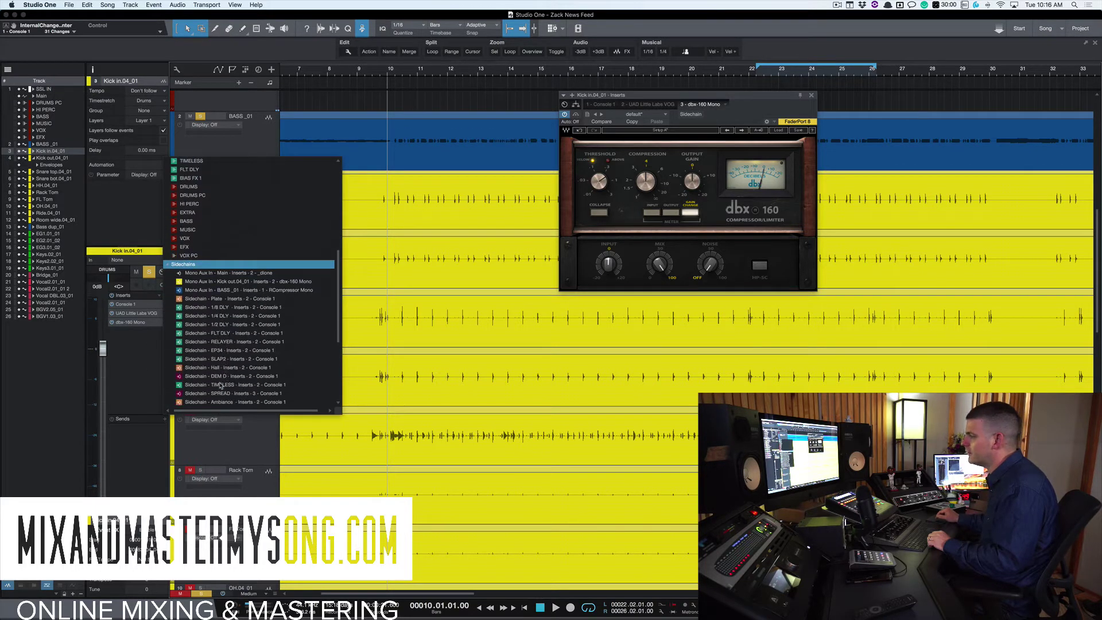
pyautogui.click(268, 291)
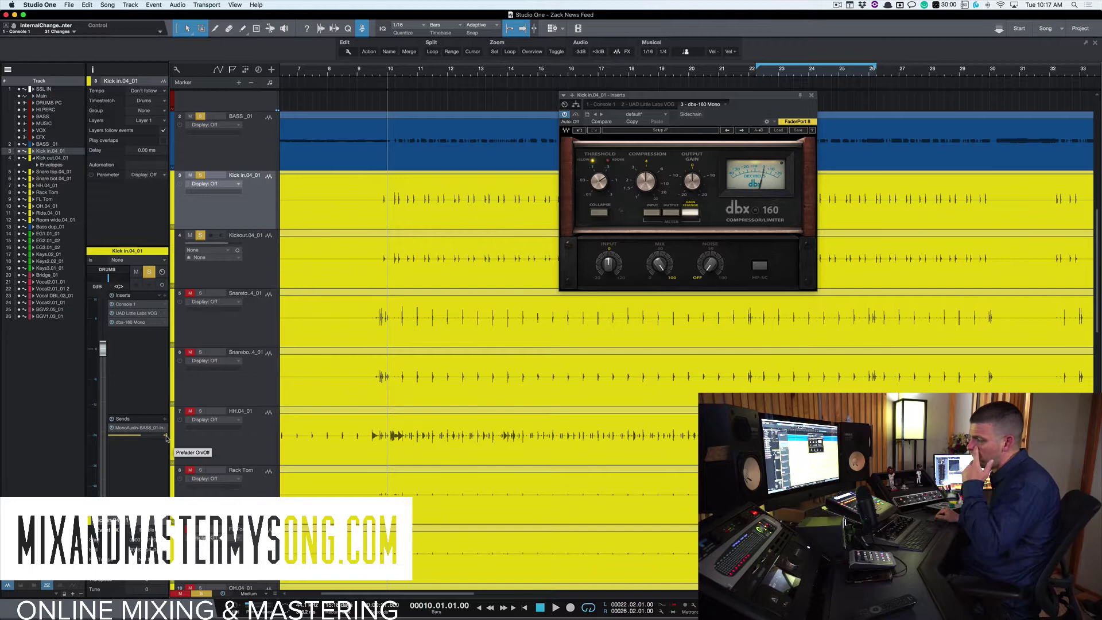
pyautogui.moveTo(166, 437); pyautogui.dragTo(144, 434)
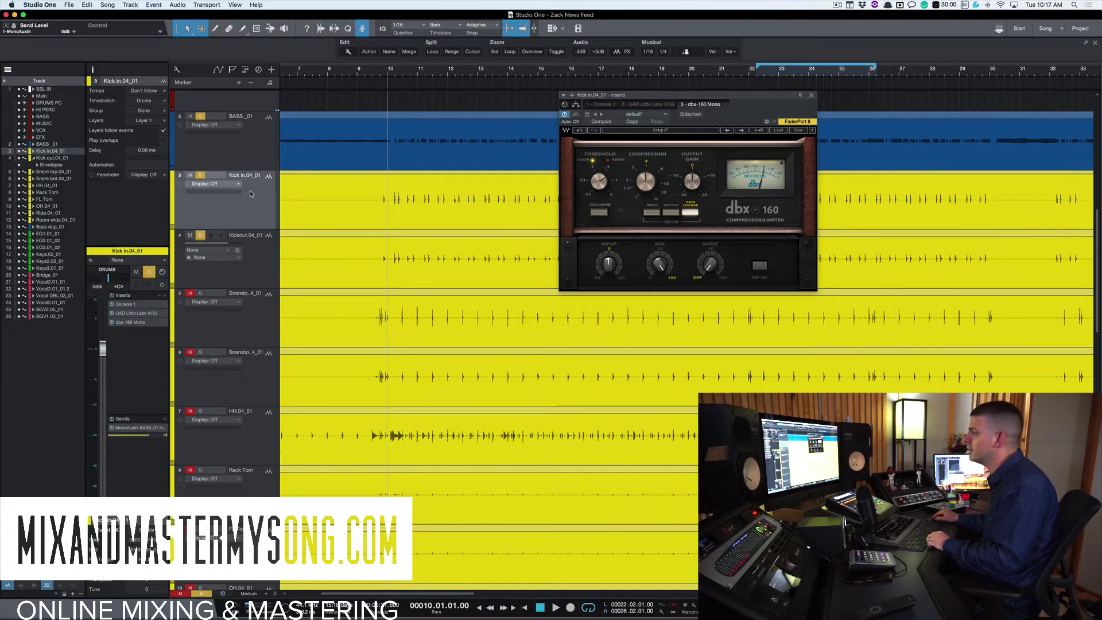
# - Set the bass compressor attack to about 1.19 ms and ratio to 3.50
pyautogui.click(262, 153)
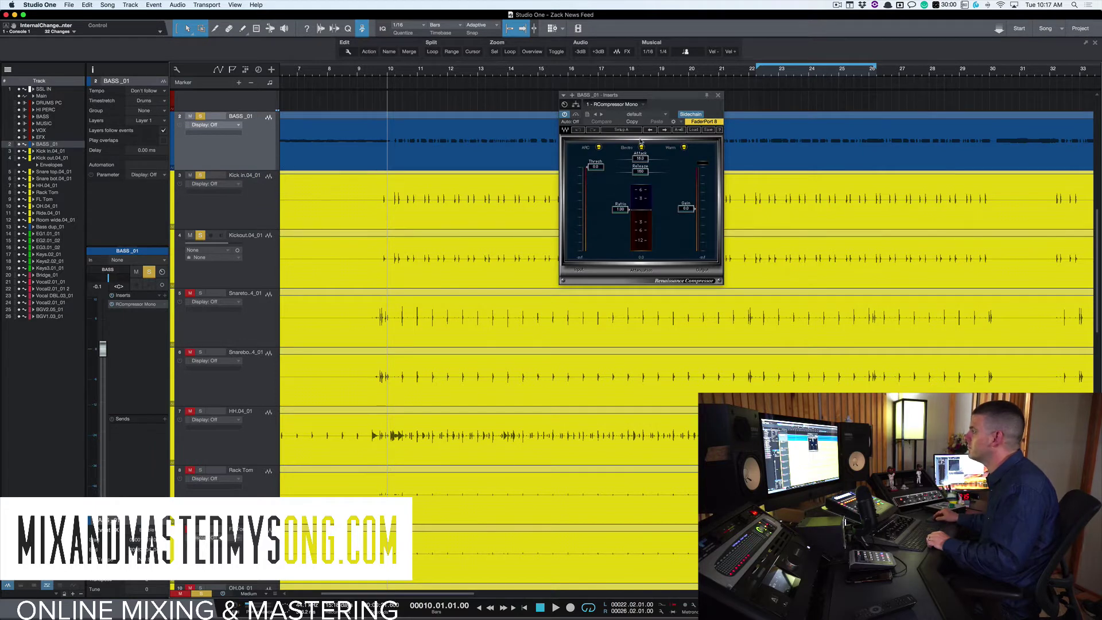
pyautogui.moveTo(664, 101); pyautogui.dragTo(569, 182)
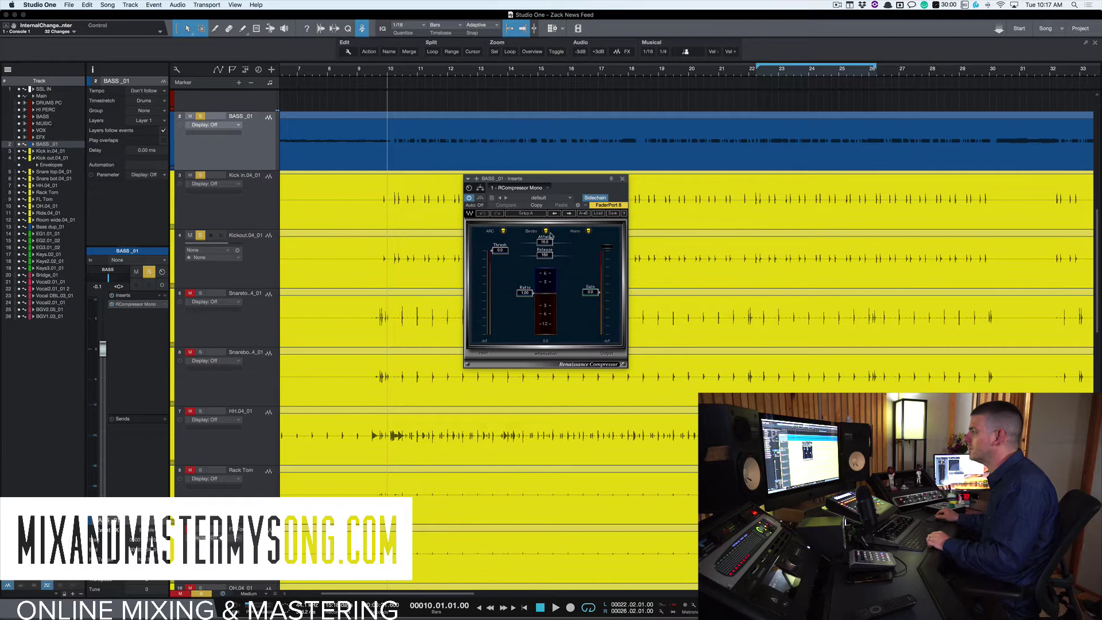
pyautogui.moveTo(548, 244); pyautogui.dragTo(529, 242)
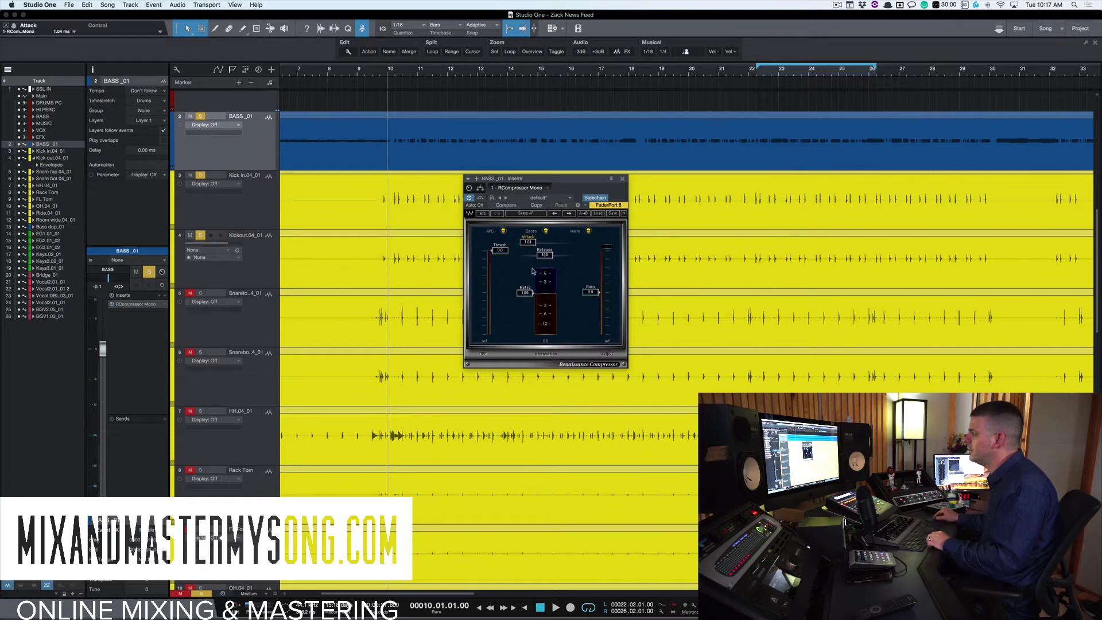
pyautogui.click(544, 255)
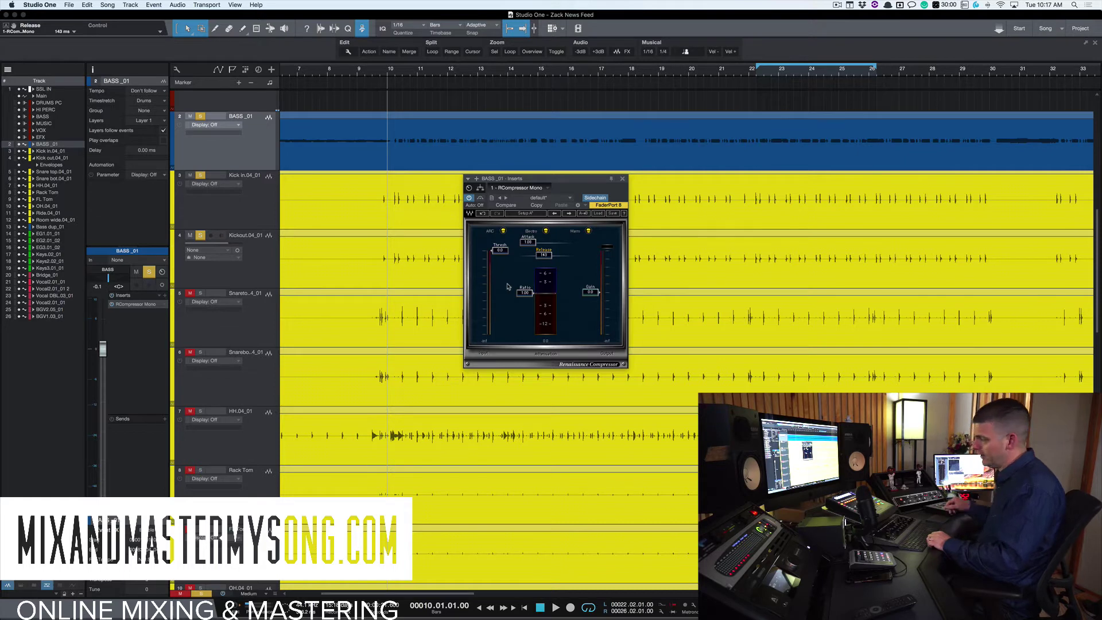
pyautogui.moveTo(507, 287); pyautogui.dragTo(508, 302)
# - During playback, lower the threshold to -12.7 dB, comparing against bypass
pyautogui.press('space')
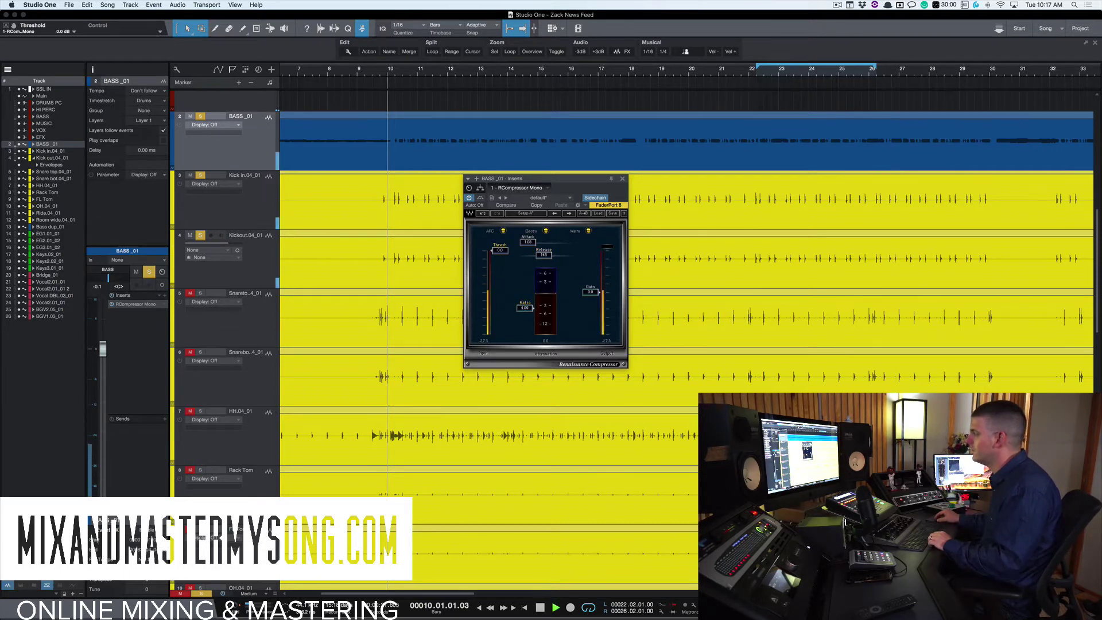
pyautogui.moveTo(500, 250); pyautogui.dragTo(500, 270)
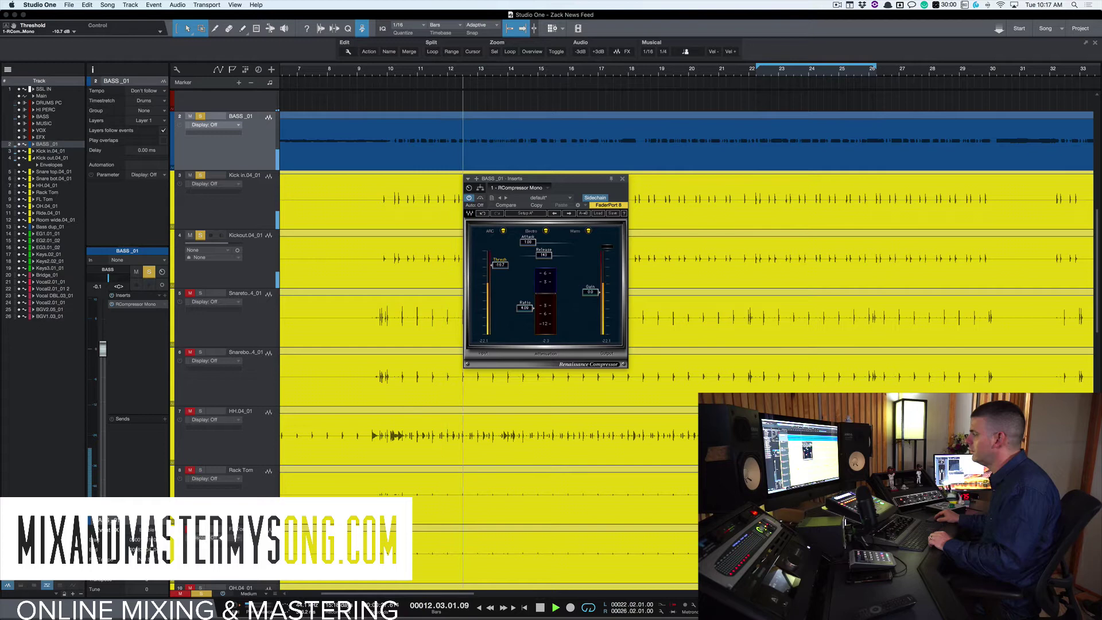
pyautogui.moveTo(500, 268); pyautogui.dragTo(514, 269)
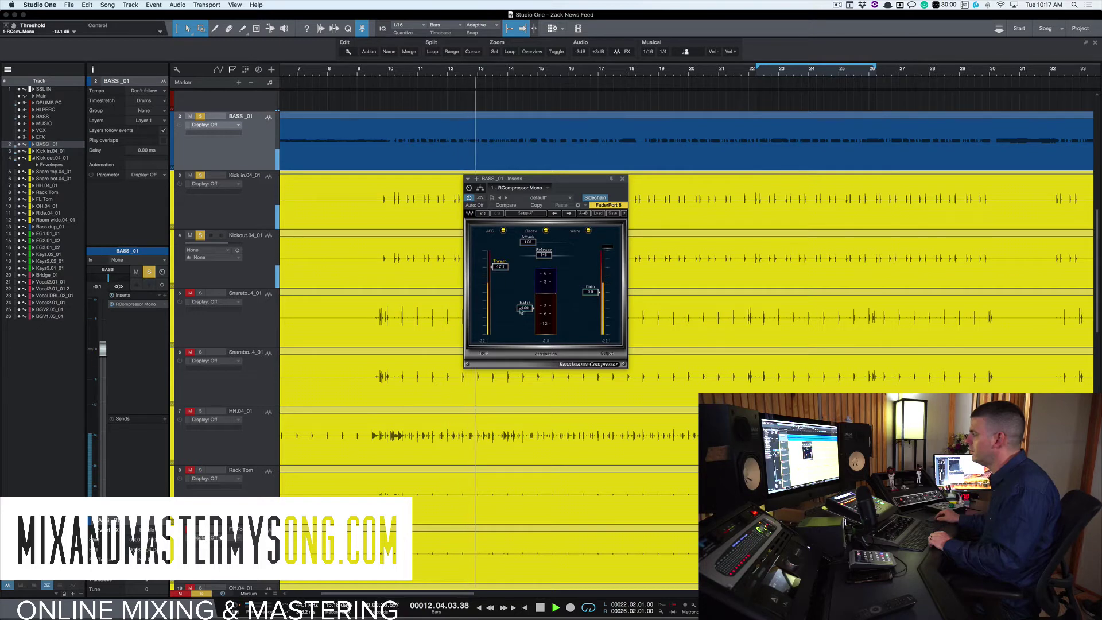
pyautogui.click(480, 199)
pyautogui.press('space')
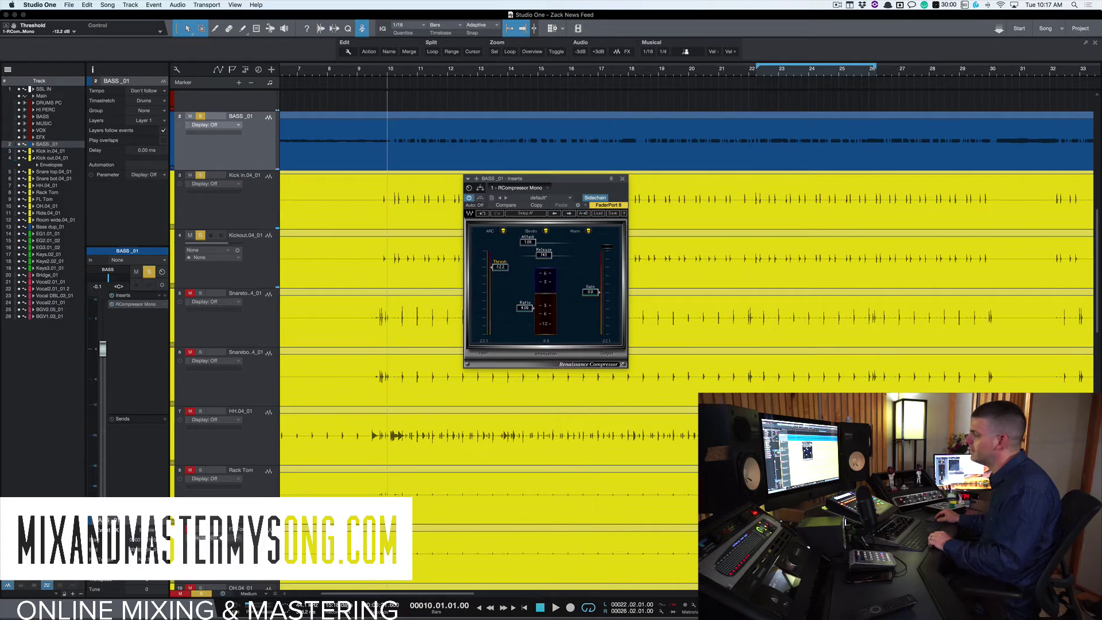
pyautogui.moveTo(504, 267); pyautogui.dragTo(524, 299)
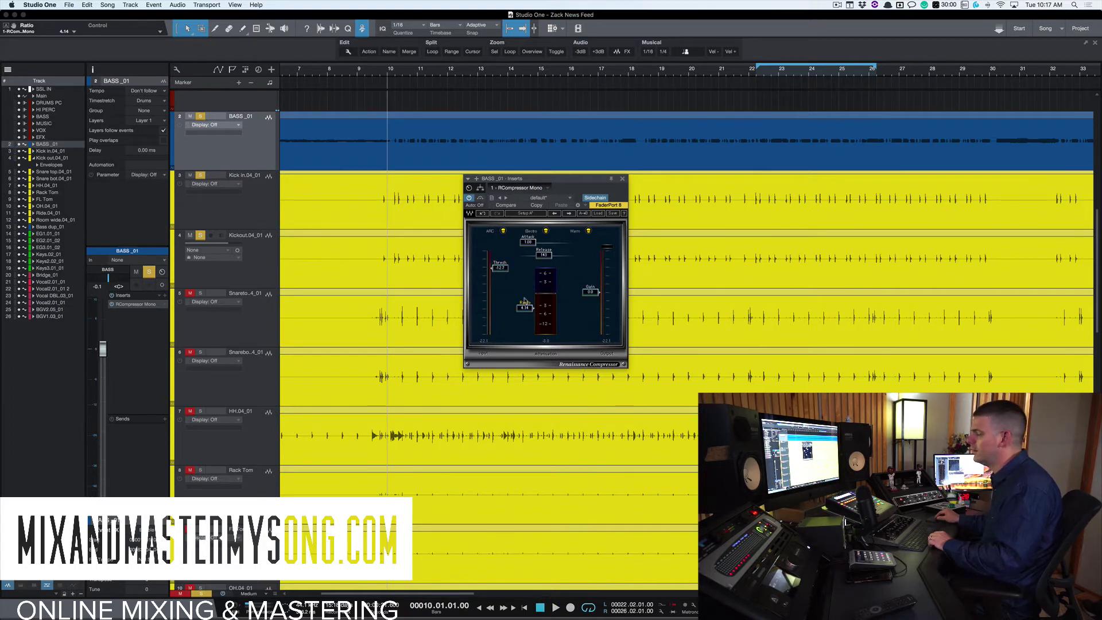
# - Reposition and close the compressor window, then reopen it from the bass insert slot
pyautogui.moveTo(597, 179); pyautogui.dragTo(560, 180)
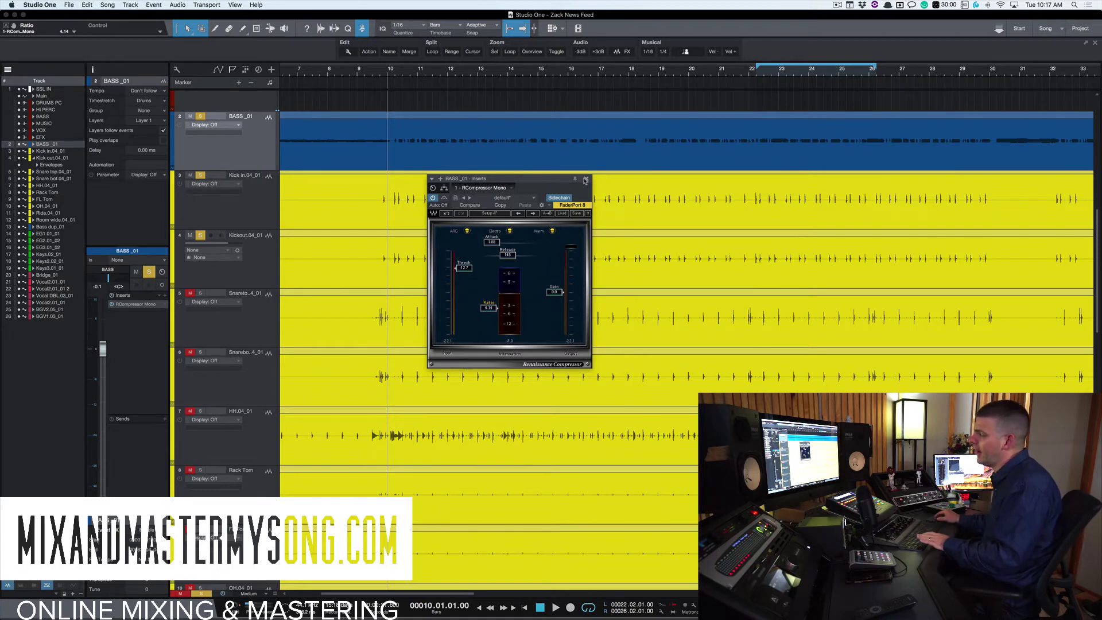
pyautogui.moveTo(558, 179); pyautogui.dragTo(569, 178)
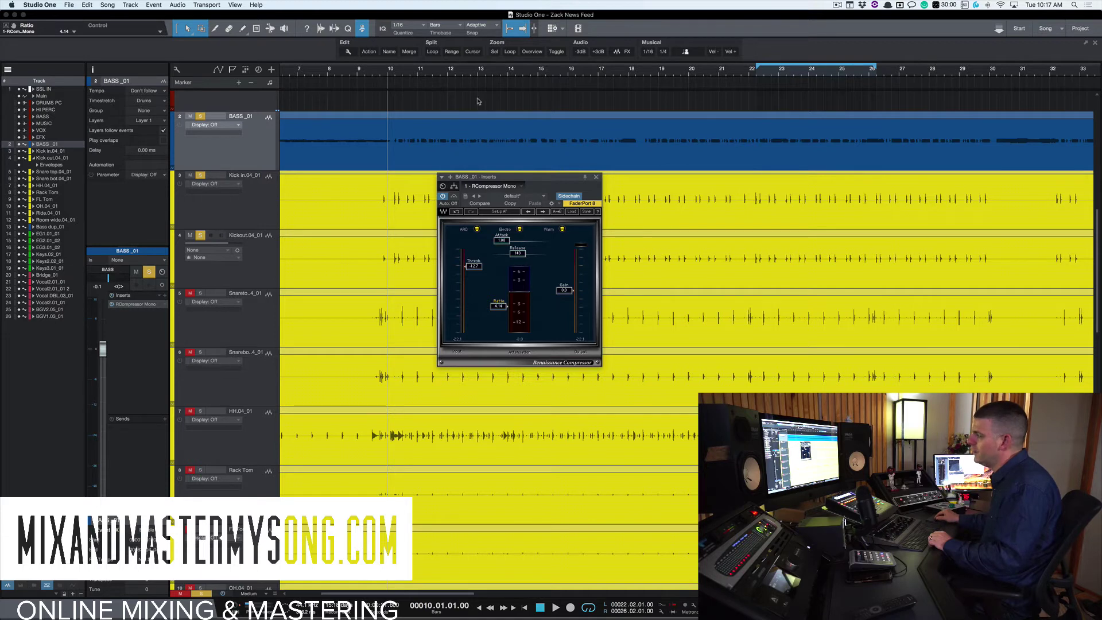
pyautogui.click(597, 178)
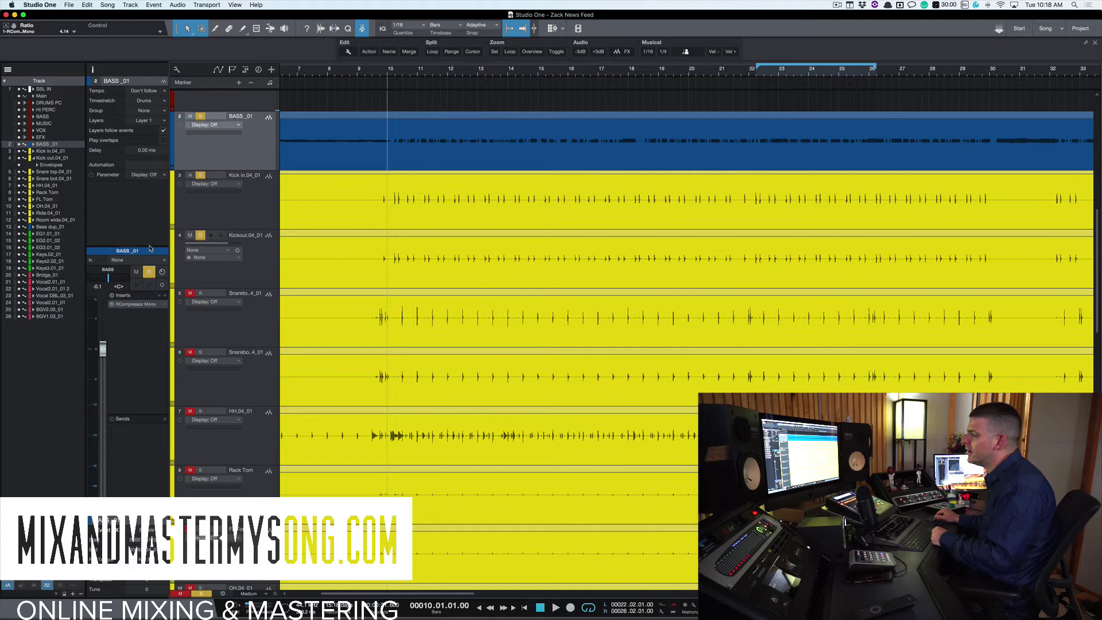
pyautogui.click(136, 304)
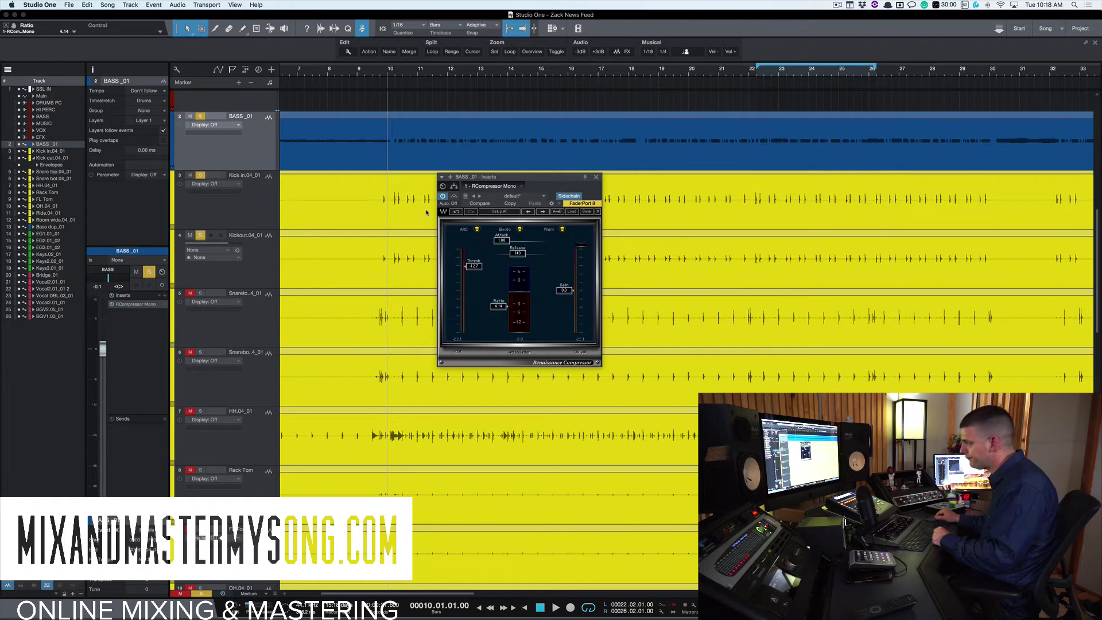
# - Add Splitter 1 below RCompressor in the bass insert chain, set to Frequency Split
pyautogui.click(453, 187)
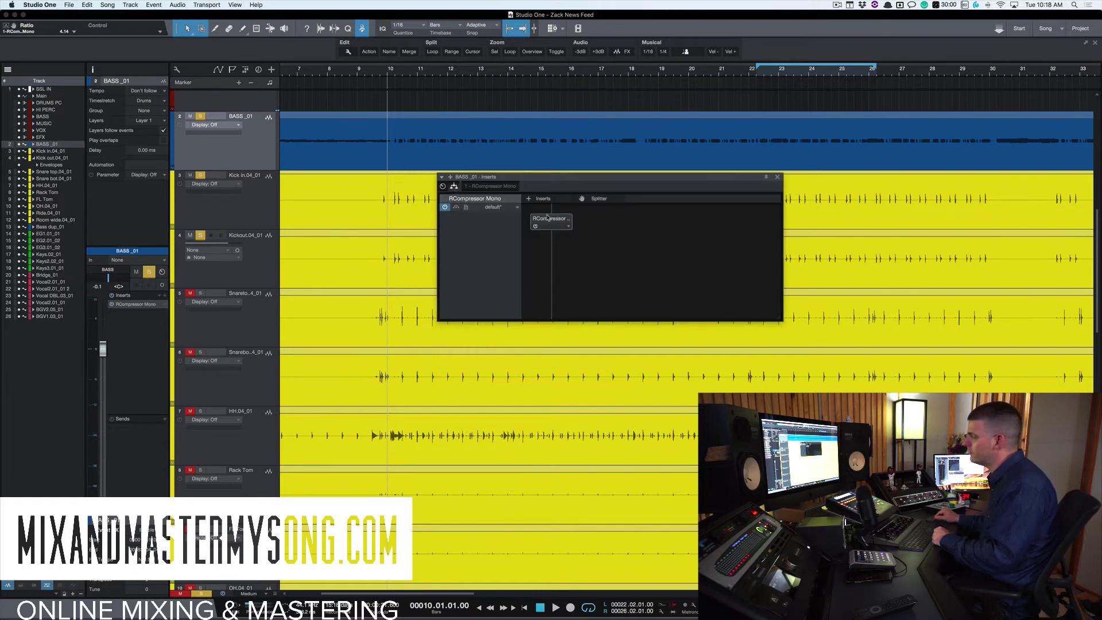
pyautogui.moveTo(602, 202); pyautogui.dragTo(554, 214)
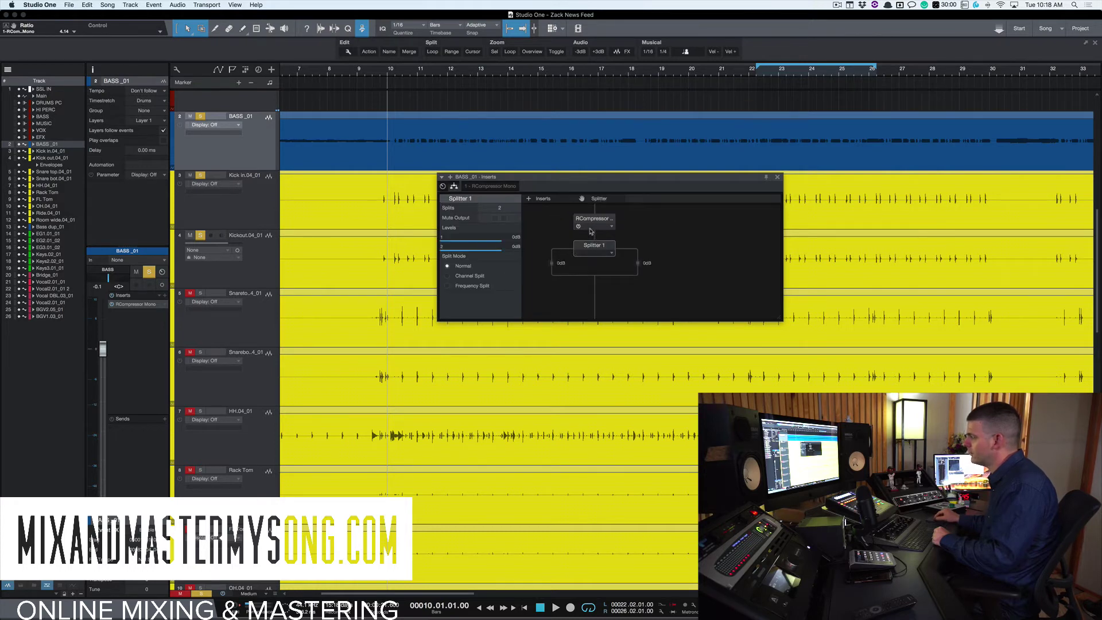
pyautogui.click(594, 252)
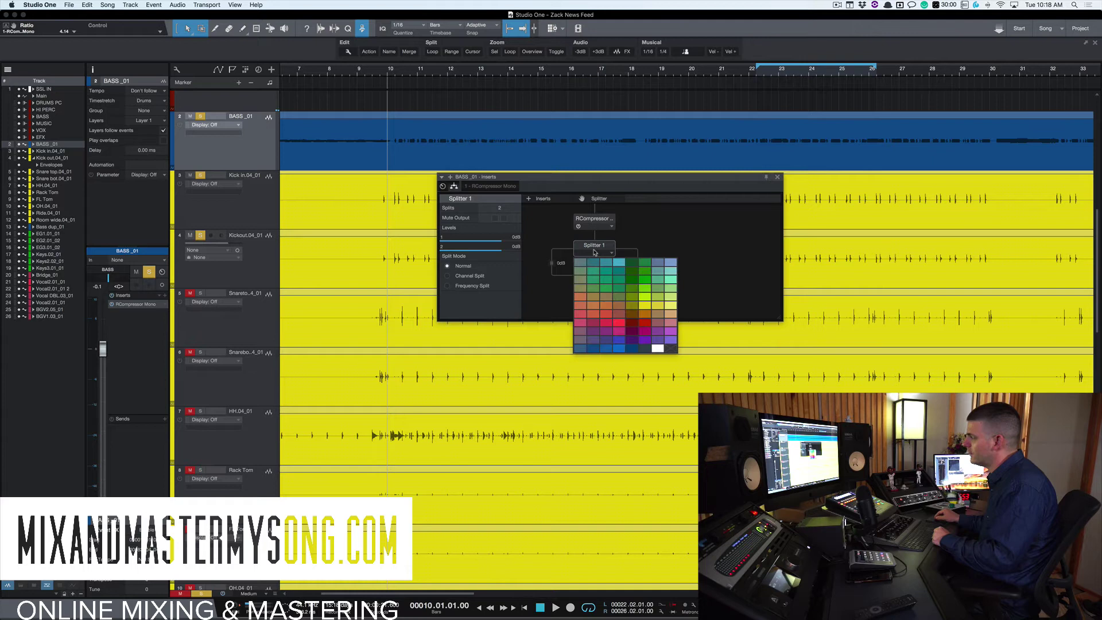
pyautogui.click(595, 248)
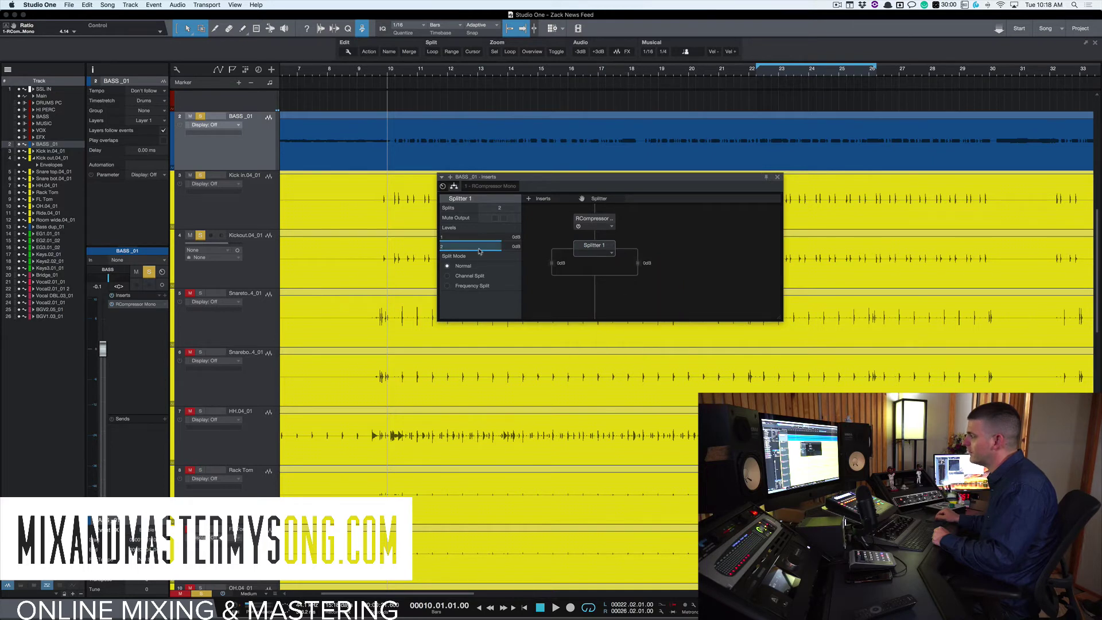
pyautogui.click(470, 287)
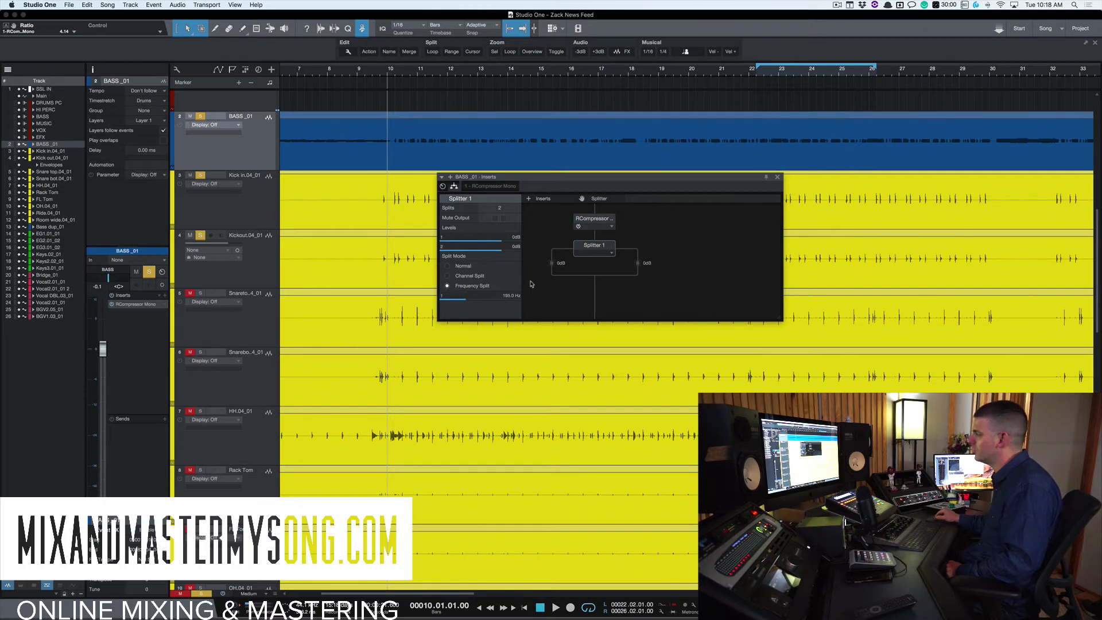
# - Move the RCompressor onto Splitter 1's low-frequency band
pyautogui.click(600, 222)
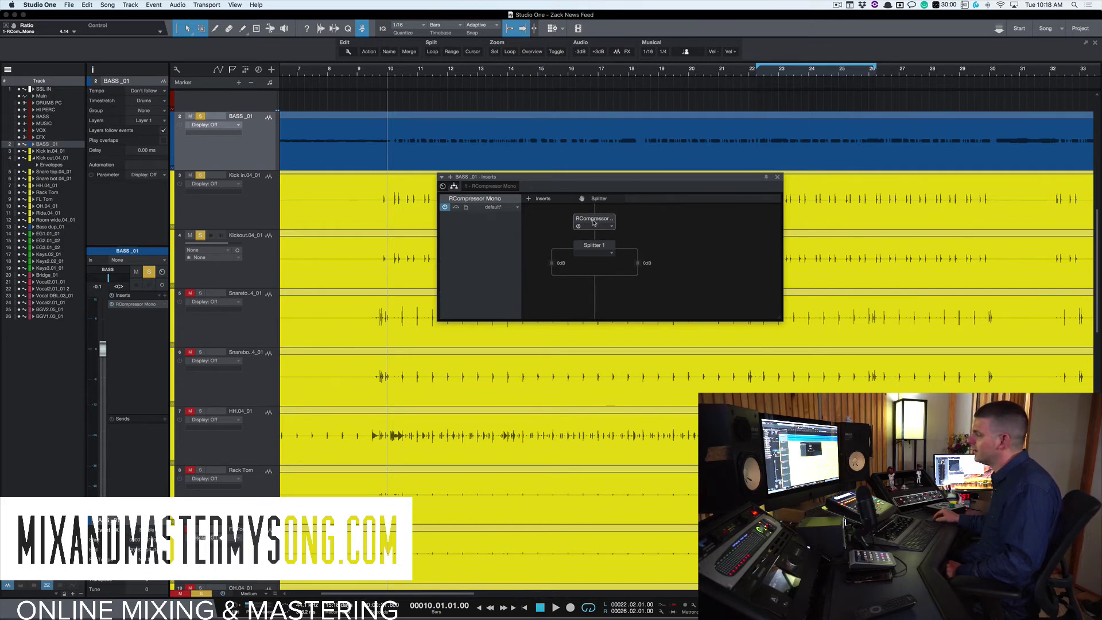
pyautogui.moveTo(594, 223); pyautogui.dragTo(568, 252)
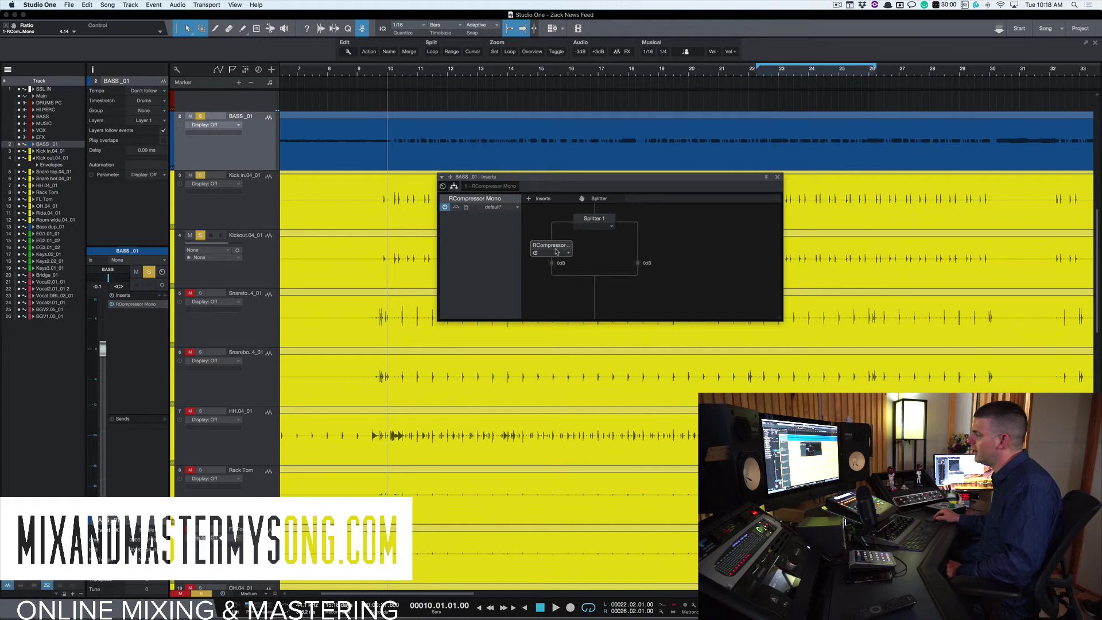
pyautogui.click(583, 229)
pyautogui.click(547, 249)
pyautogui.click(599, 219)
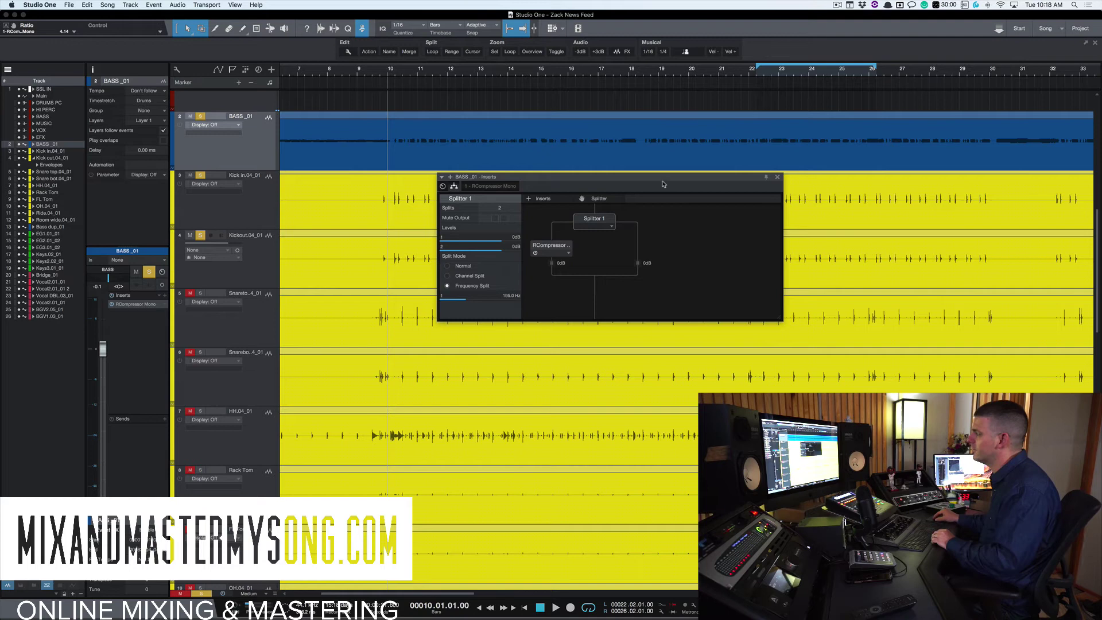
pyautogui.moveTo(662, 183); pyautogui.dragTo(710, 216)
# - During playback, lower the RCompressor threshold to -13.4 dB
pyautogui.press('space')
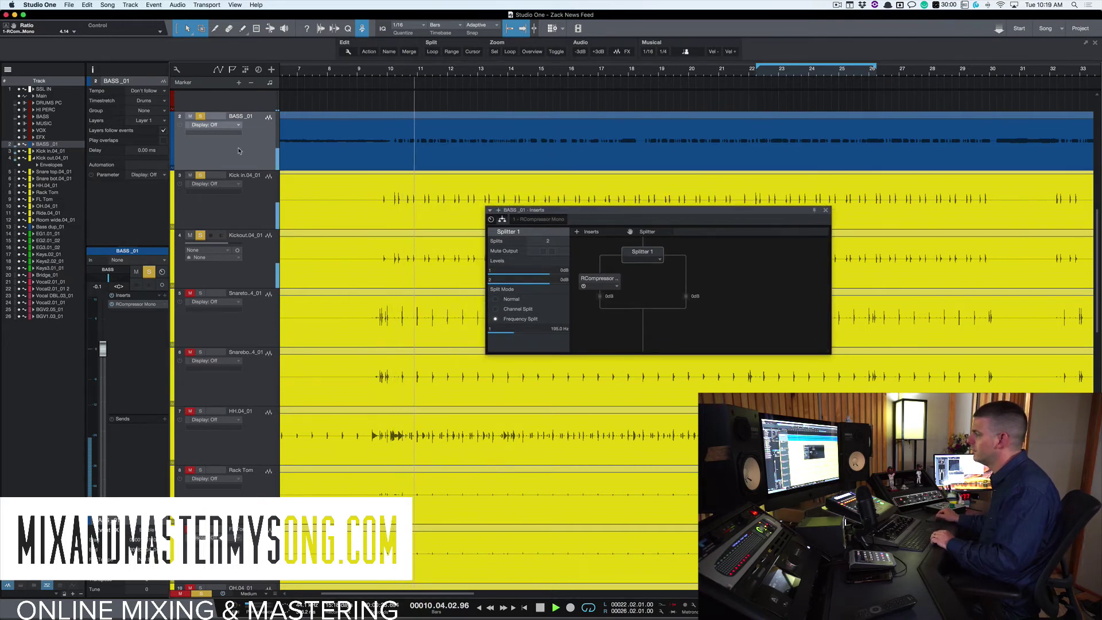
pyautogui.click(502, 220)
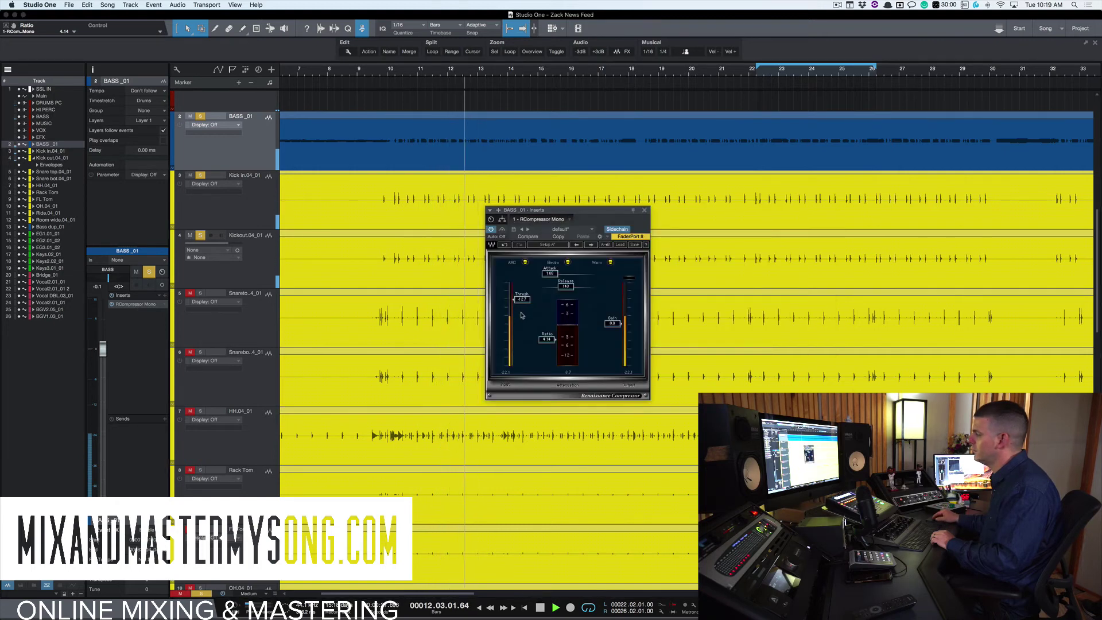
pyautogui.moveTo(521, 299); pyautogui.dragTo(524, 305)
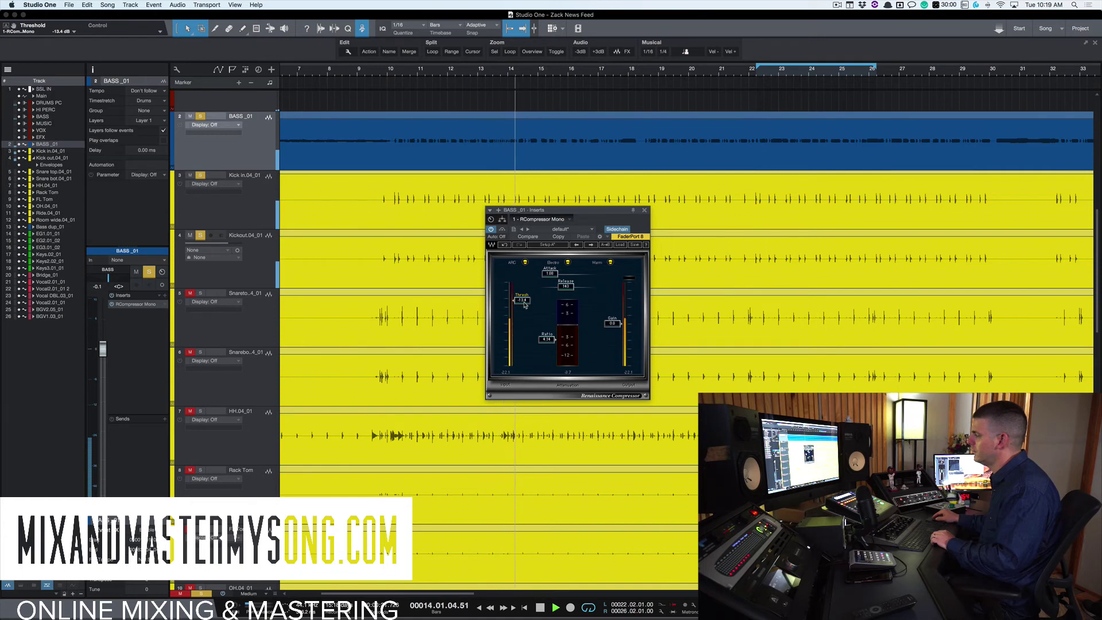